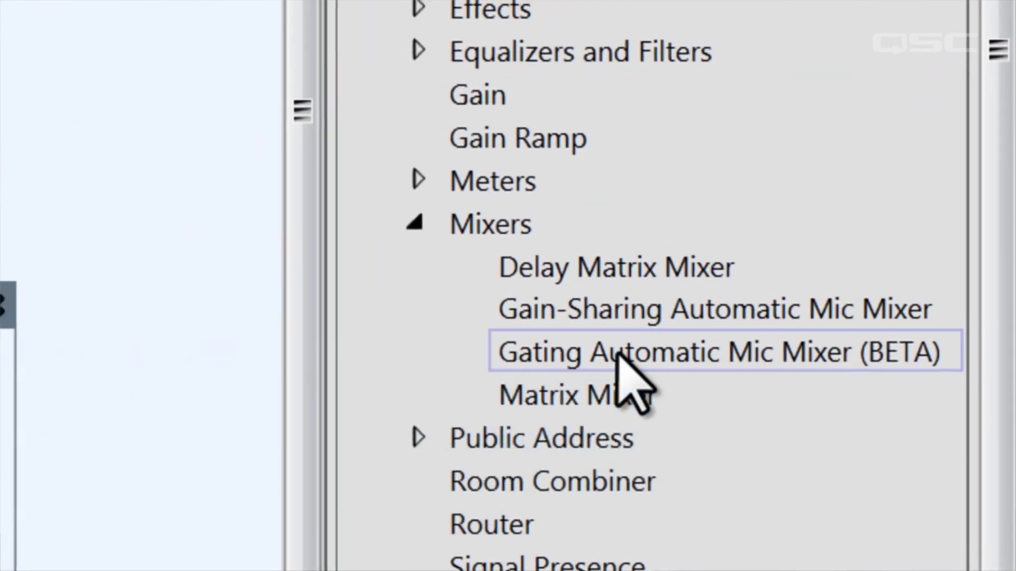
Drag a Gating Automatic Mic Mixer (BETA) from the Mixers list onto the schematic.
{"action": "left_click_drag", "start_coordinate": [892, 383], "coordinate": [670, 145]}
Drop the gating mixer into place beside the Gain-Sharing mixer.
{"action": "left_click_drag", "start_coordinate": [439, 10], "coordinate": [451, 0]}
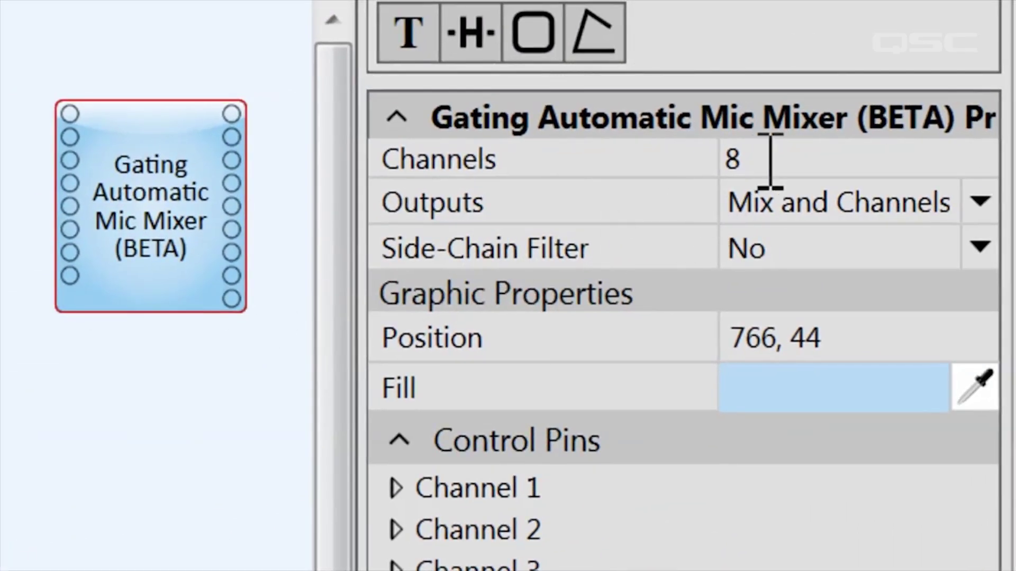
Set the gating mixer to 4 channels, Mix Only, Side-Chain Filter Yes, and delete the Gain-Sharing mixer.
{"action": "double_click", "coordinate": [771, 159]}
{"action": "type", "text": "4"}
{"action": "key", "text": "Return"}
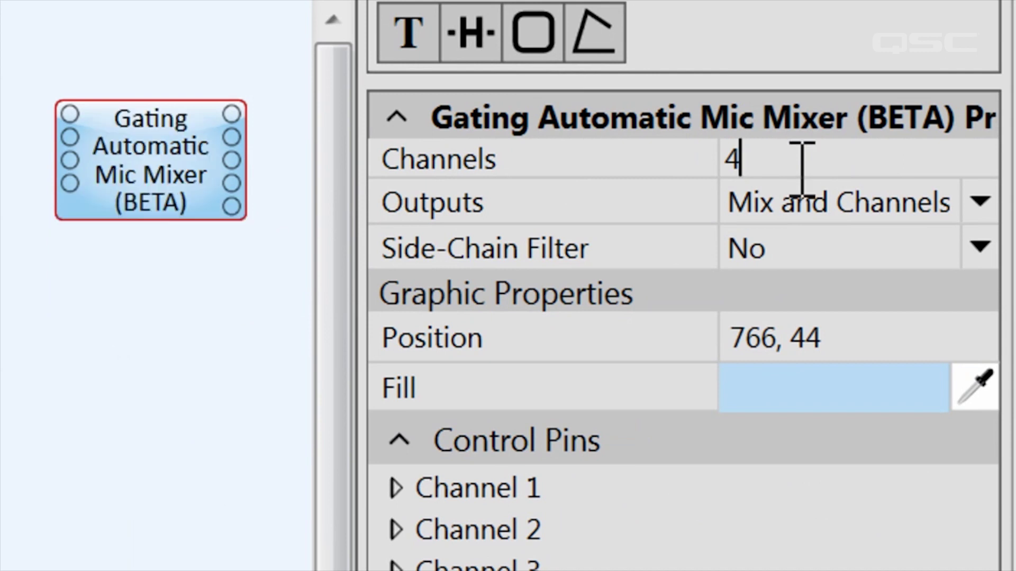
{"action": "left_click", "coordinate": [981, 201]}
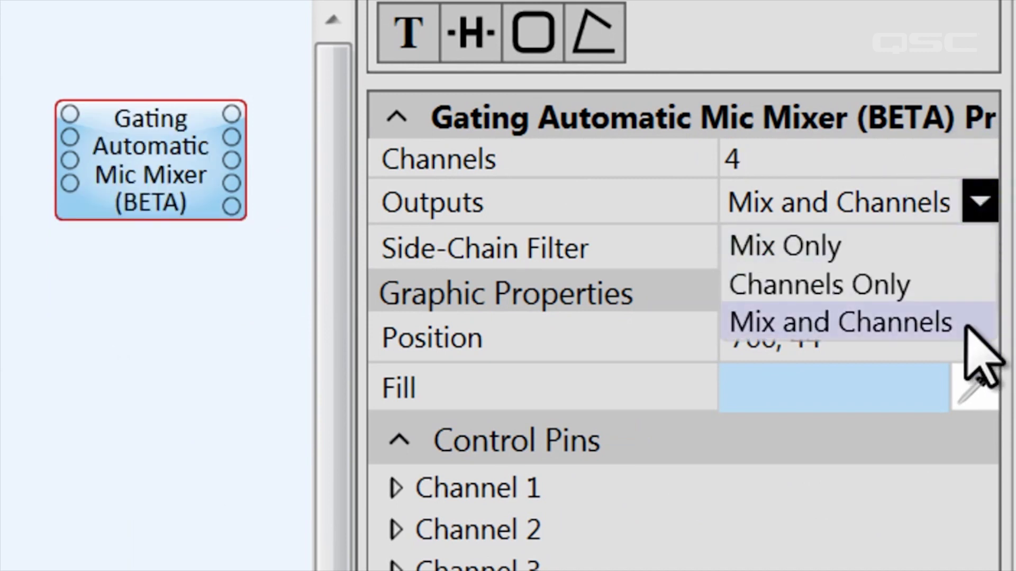
{"action": "left_click", "coordinate": [948, 248]}
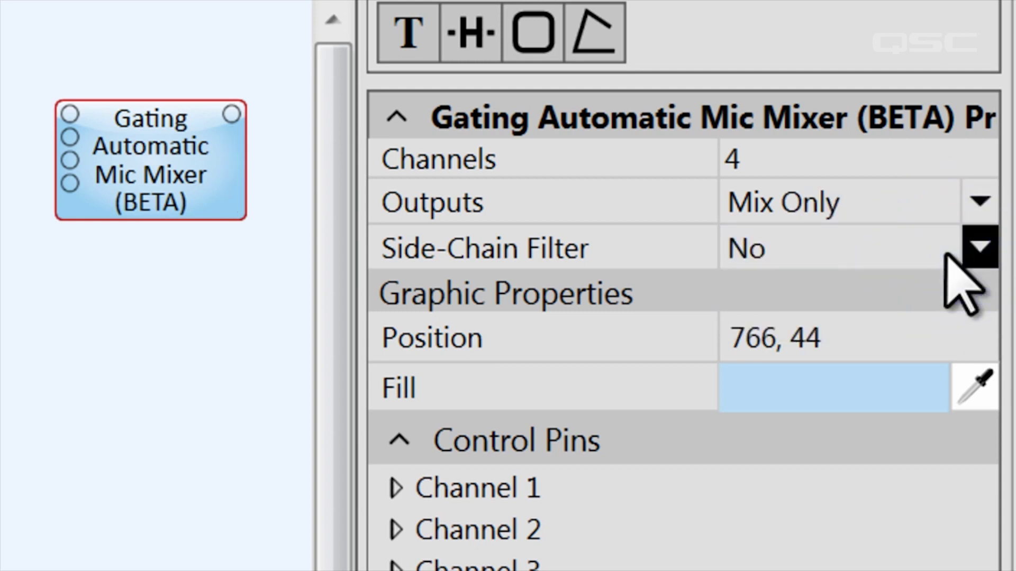
{"action": "left_click", "coordinate": [965, 252]}
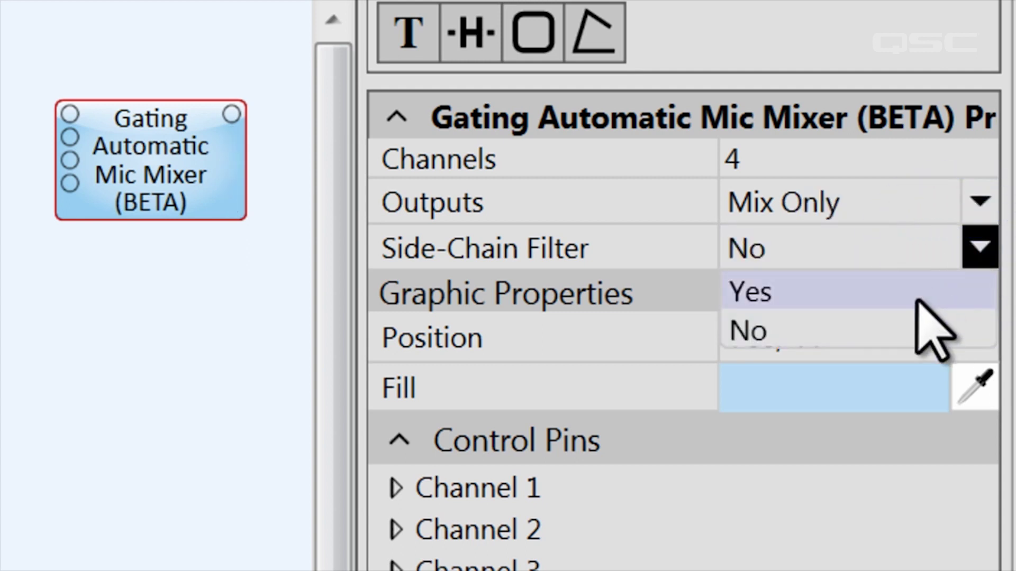
{"action": "left_click", "coordinate": [918, 300]}
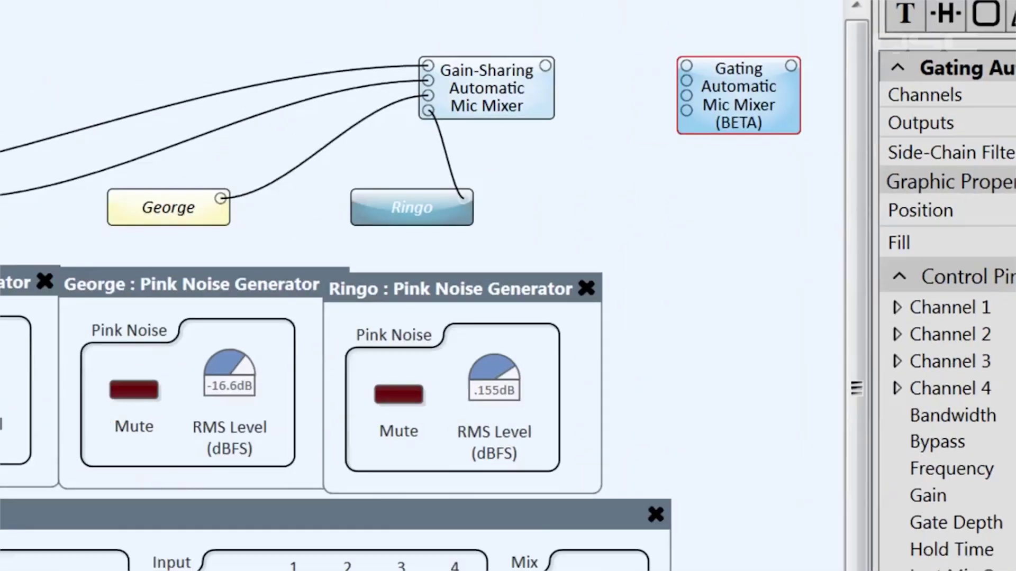
{"action": "left_click", "coordinate": [466, 98]}
{"action": "key", "text": "Delete"}
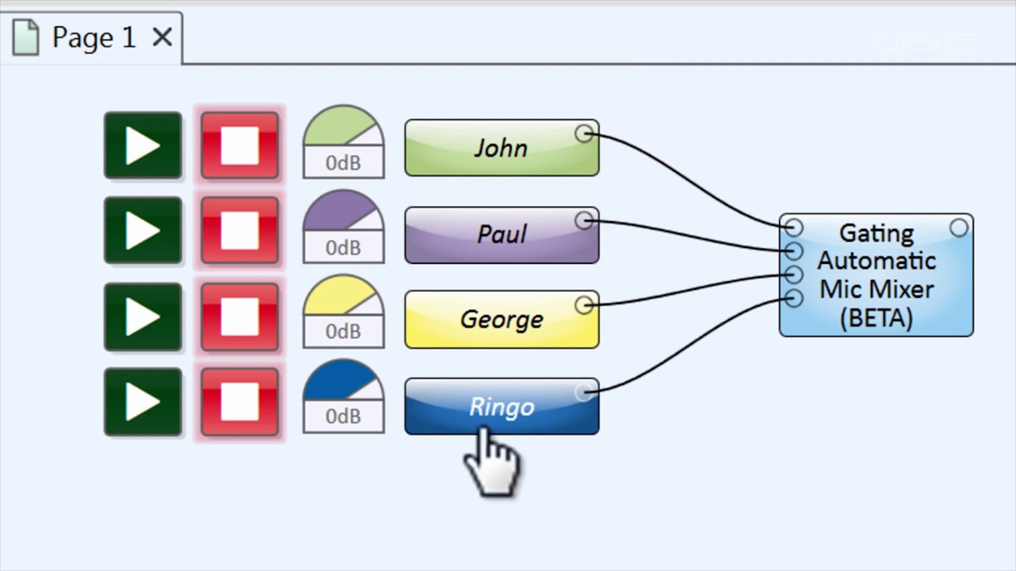
Play John's track briefly, then stop it.
{"action": "left_click", "coordinate": [139, 159]}
{"action": "mouse_move", "coordinate": [584, 136]}
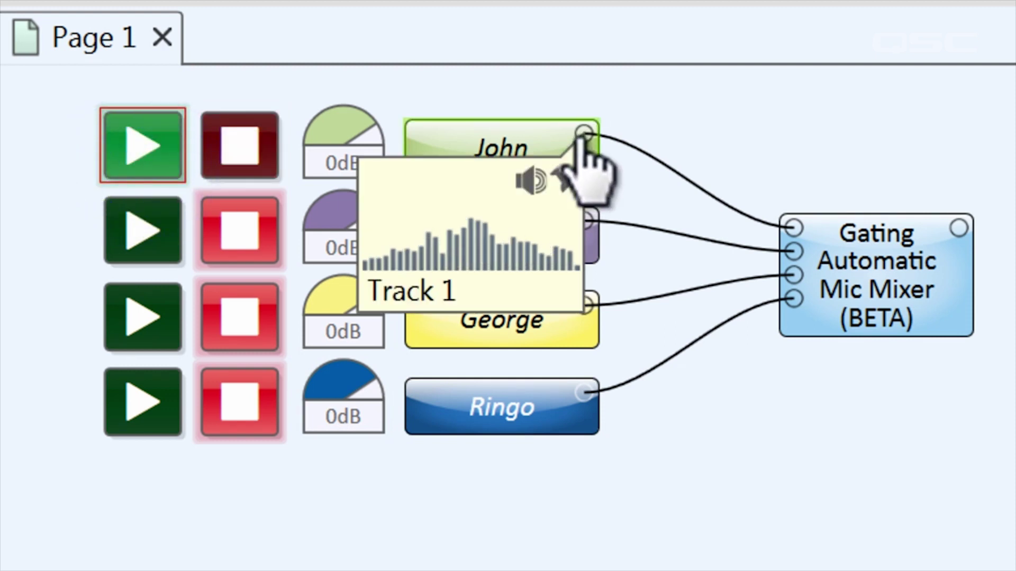
{"action": "left_click", "coordinate": [243, 159]}
Start Ringo's track and open the Gating Automatic Mic Mixer's control panel.
{"action": "left_click", "coordinate": [144, 404]}
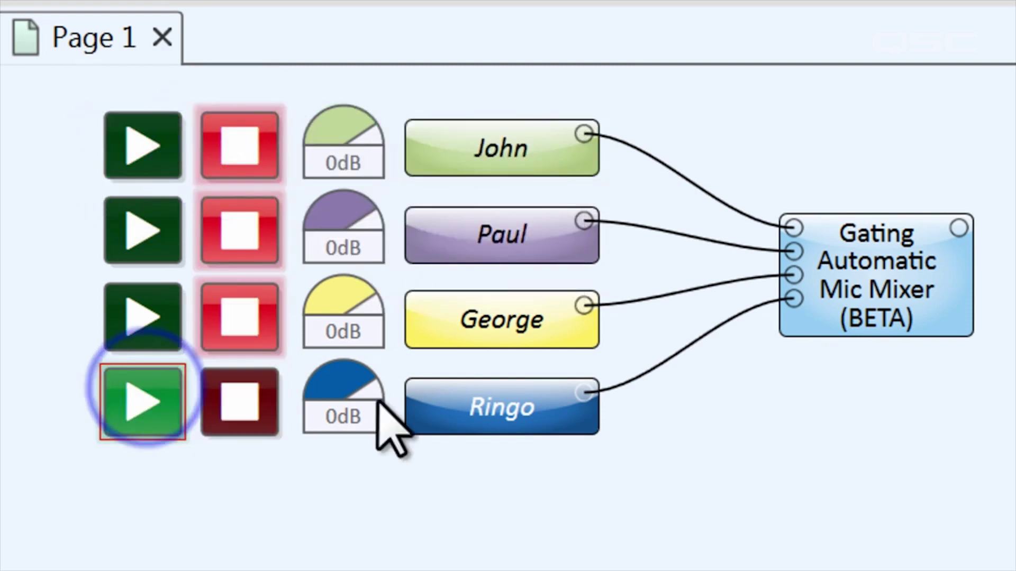
{"action": "mouse_move", "coordinate": [584, 393]}
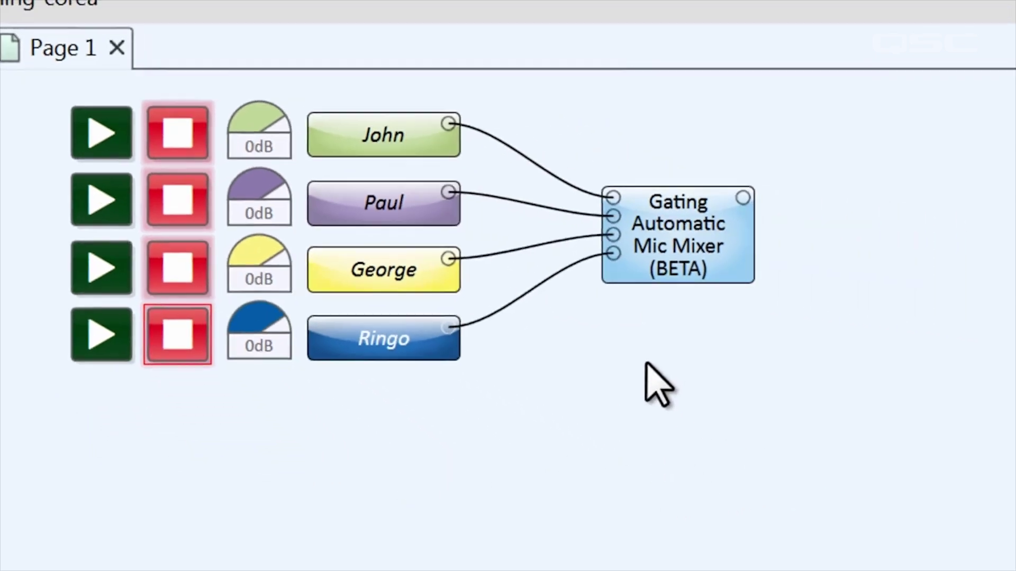
{"action": "double_click", "coordinate": [722, 271]}
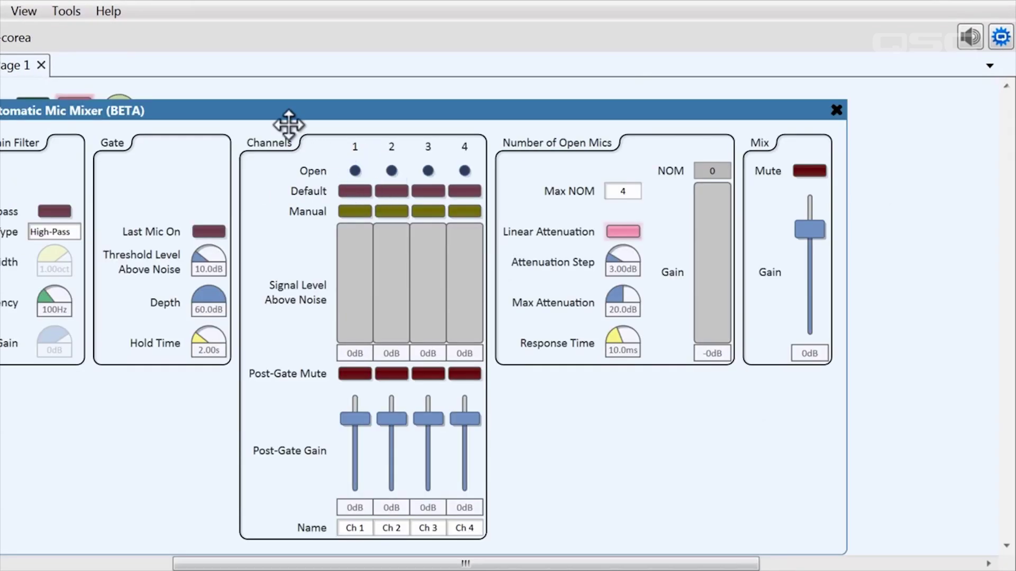
Move the mixer control panel up and right and keep the side-chain filter type at High-Pass.
{"action": "left_click_drag", "start_coordinate": [288, 125], "coordinate": [462, 120]}
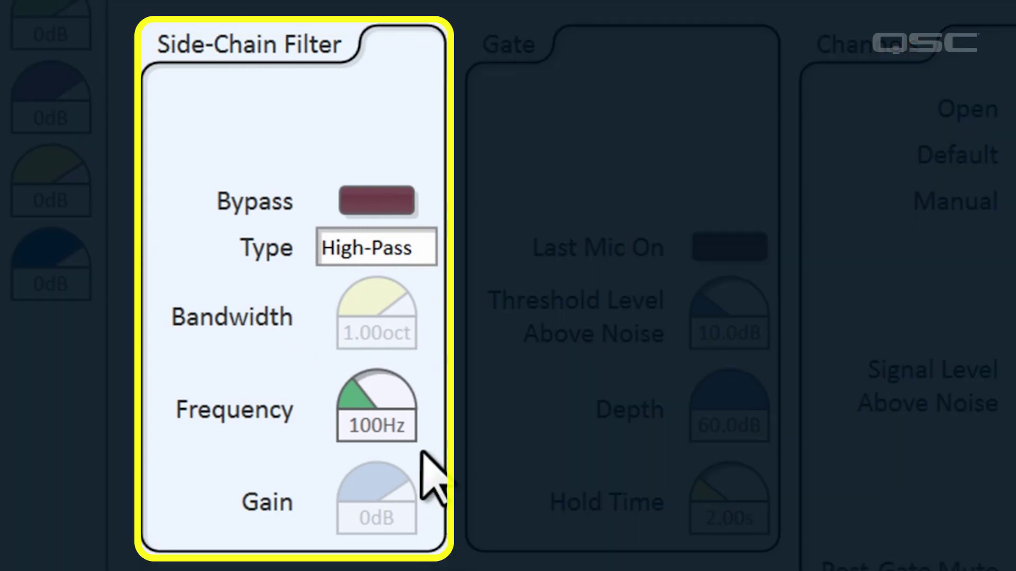
{"action": "left_click", "coordinate": [423, 251]}
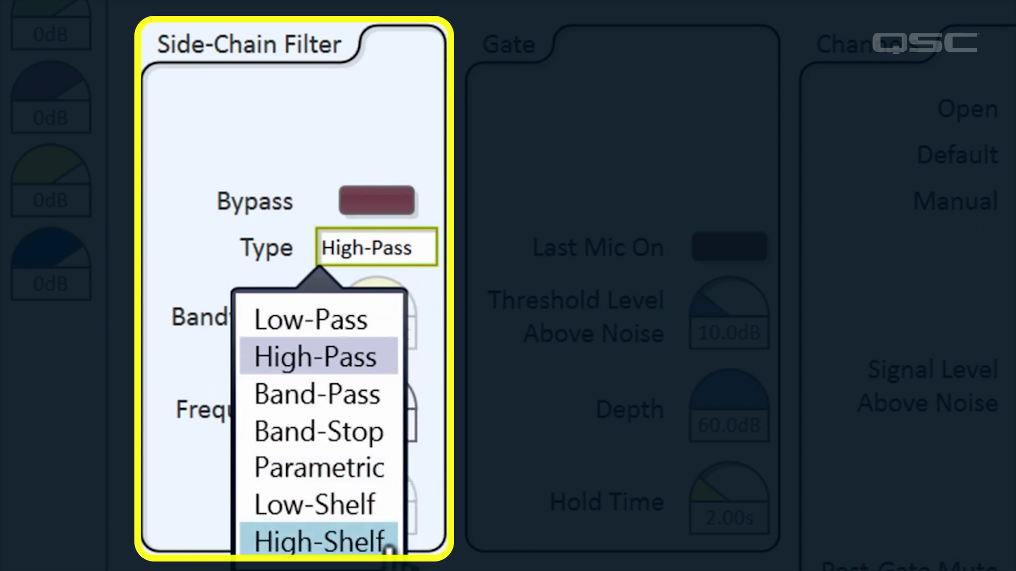
{"action": "left_click", "coordinate": [376, 362]}
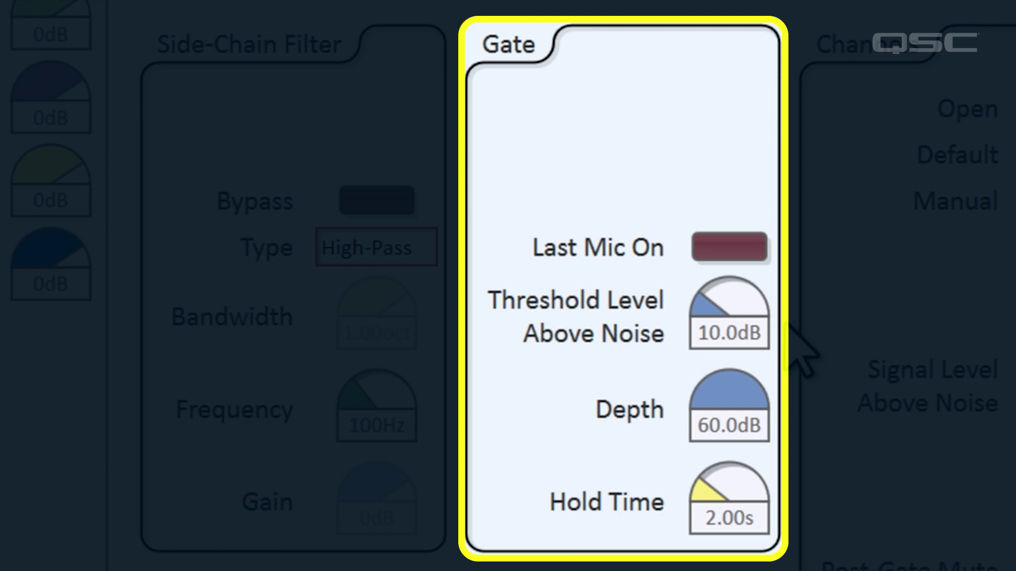
Adjust the gate Depth, lengthen Hold Time to 3.89s, and switch on Last Mic On.
{"action": "left_click_drag", "start_coordinate": [748, 415], "coordinate": [803, 431]}
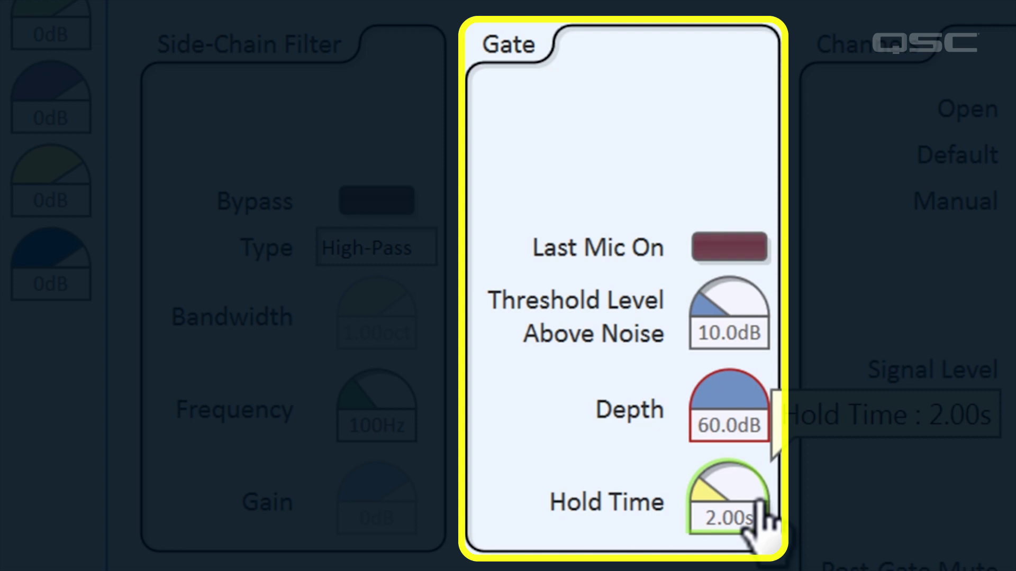
{"action": "left_click_drag", "start_coordinate": [760, 504], "coordinate": [771, 509]}
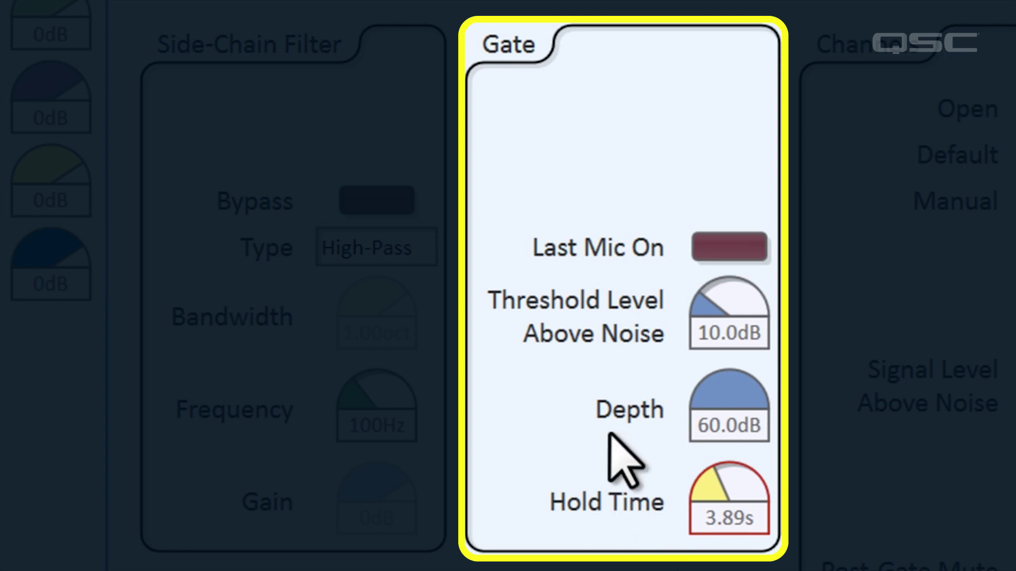
{"action": "left_click", "coordinate": [721, 258]}
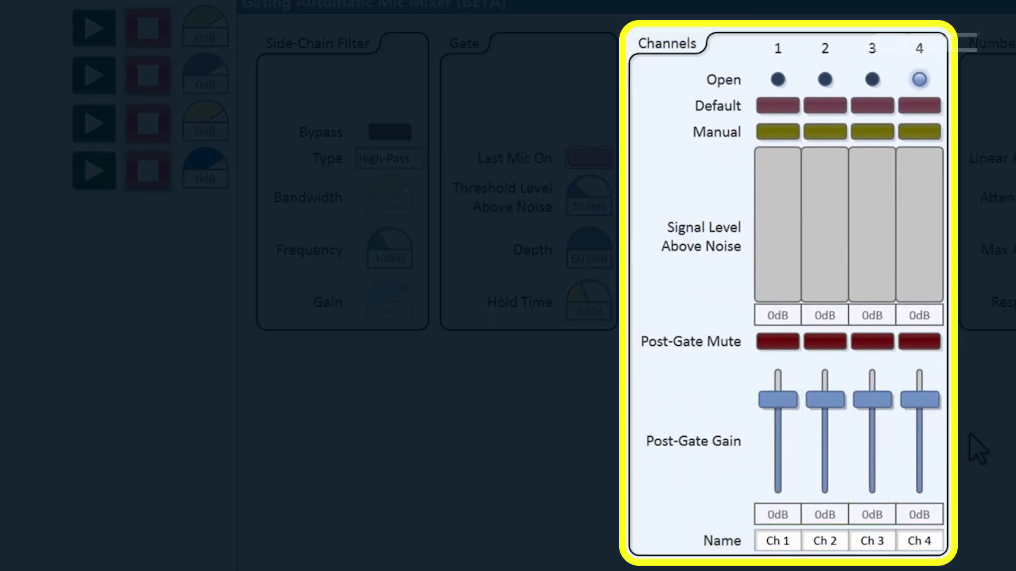
Go through the mixer channel Name fields and name channel 4 'Ringo'.
{"action": "left_click", "coordinate": [773, 546]}
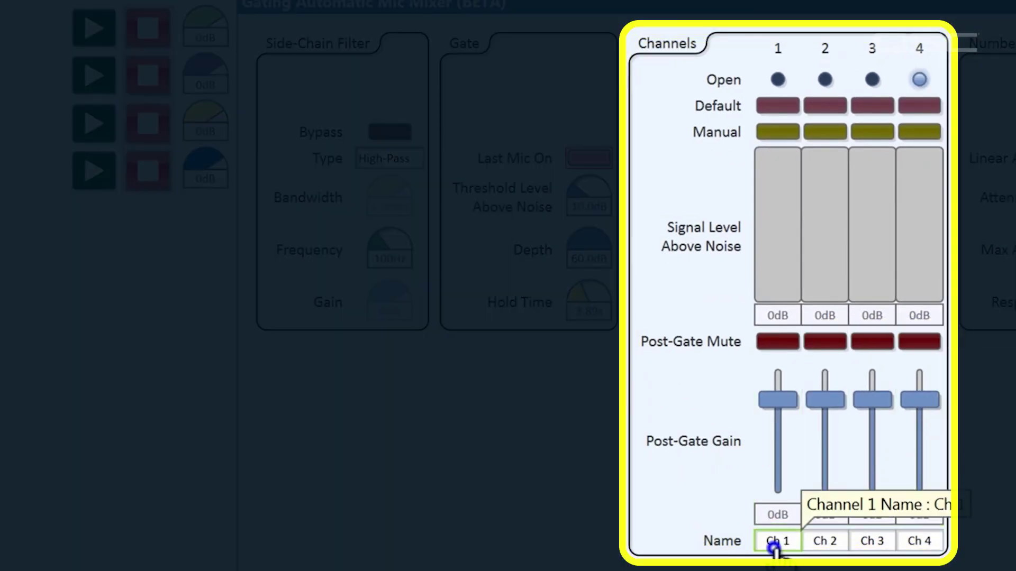
{"action": "left_click", "coordinate": [820, 542]}
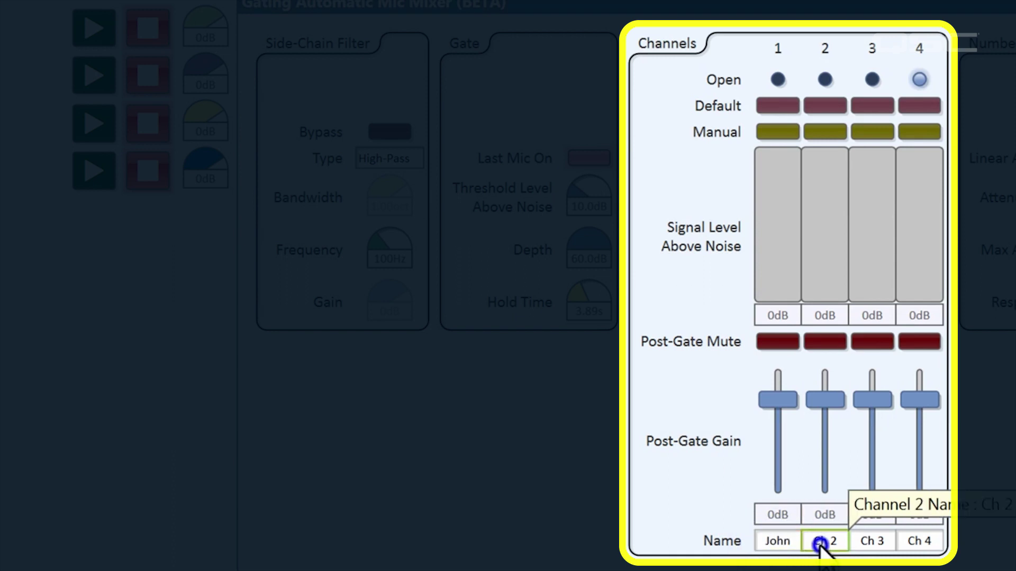
{"action": "left_click", "coordinate": [876, 543]}
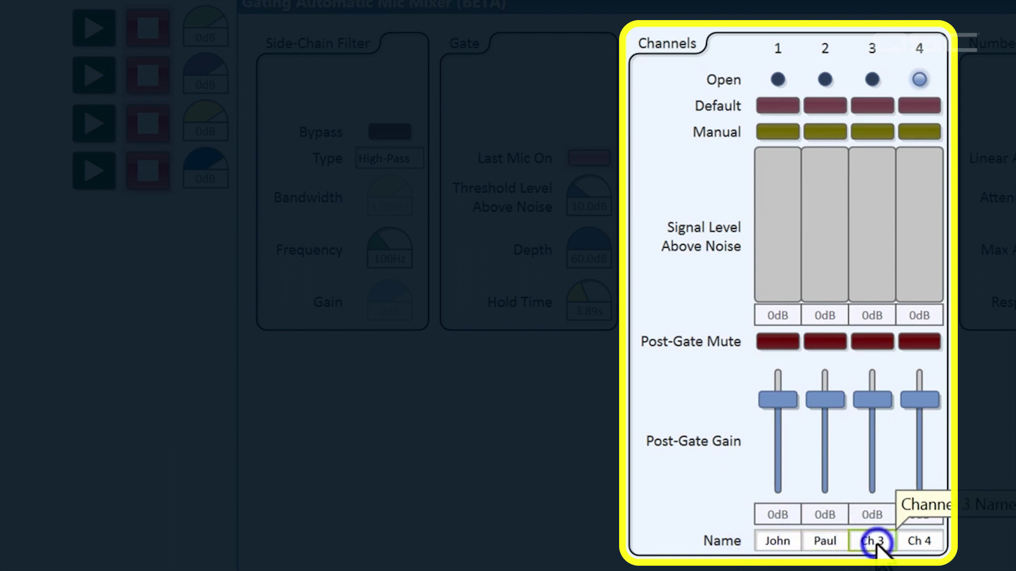
{"action": "left_click", "coordinate": [926, 541]}
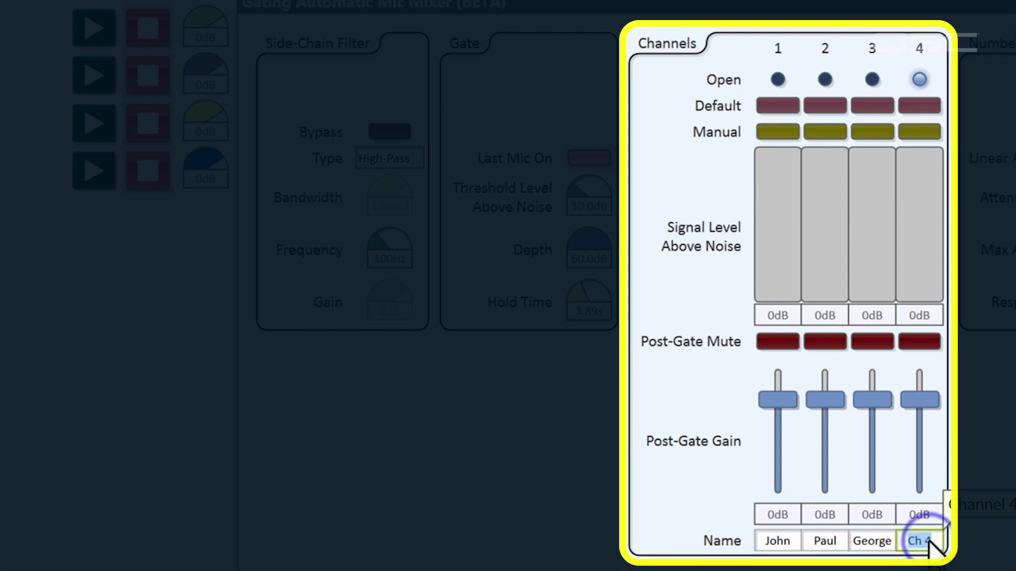
{"action": "type", "text": "Ringo"}
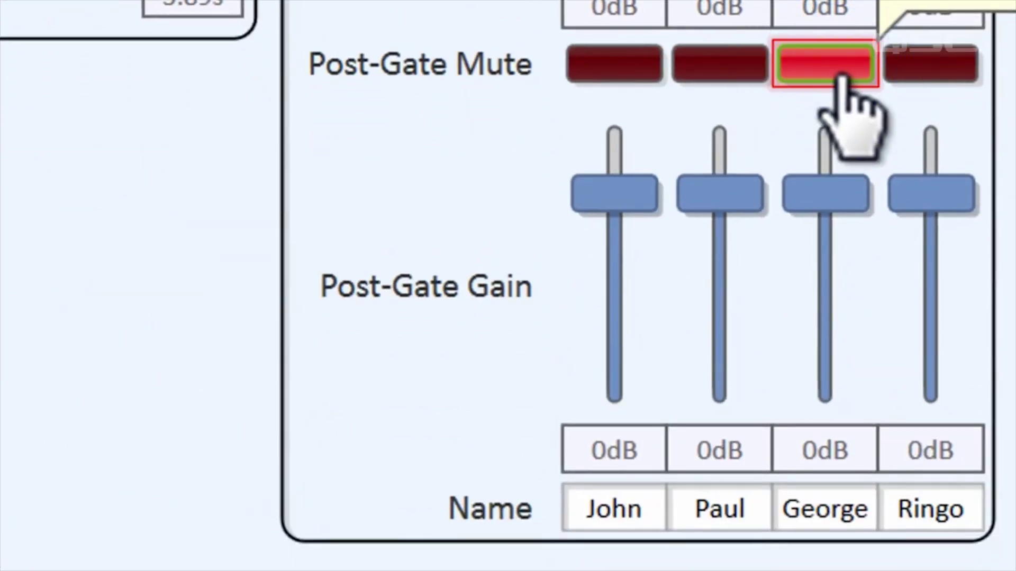
Unmute George post-gate, raise his post-gate gain to 0.841dB, and toggle Manual 3 and Default 4.
{"action": "left_click", "coordinate": [846, 70]}
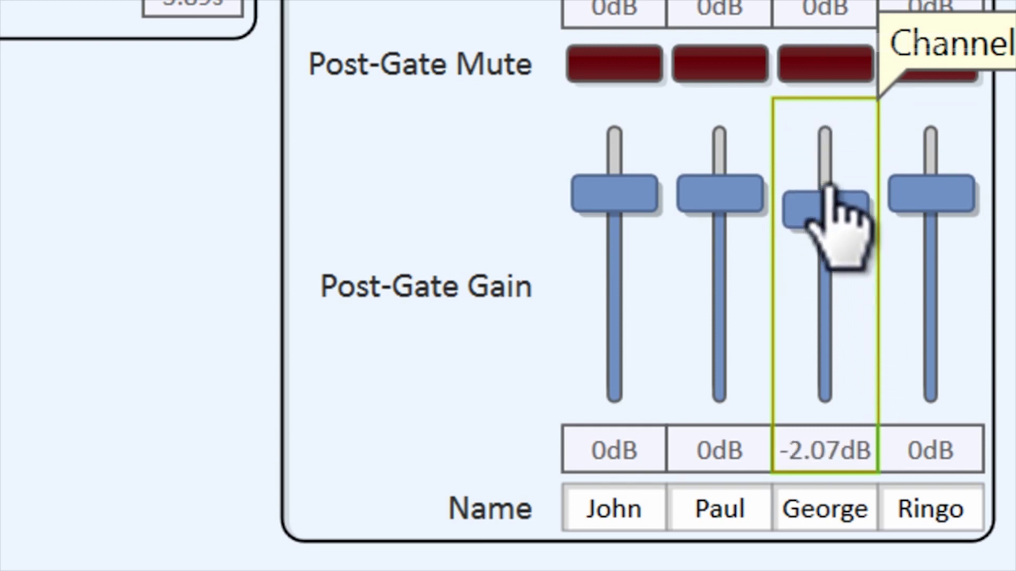
{"action": "left_click_drag", "start_coordinate": [828, 187], "coordinate": [828, 177]}
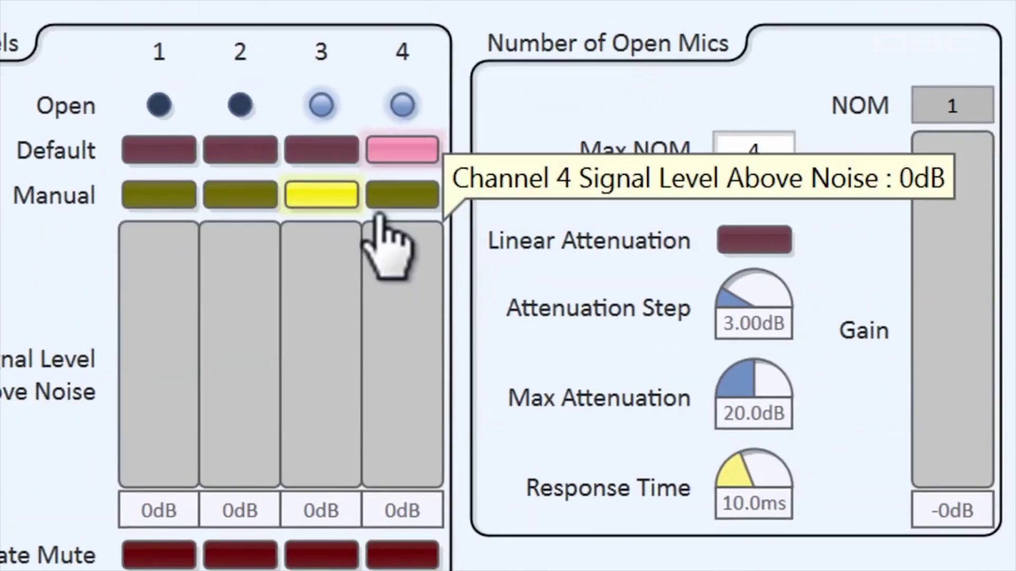
{"action": "left_click", "coordinate": [355, 197]}
{"action": "left_click", "coordinate": [403, 151]}
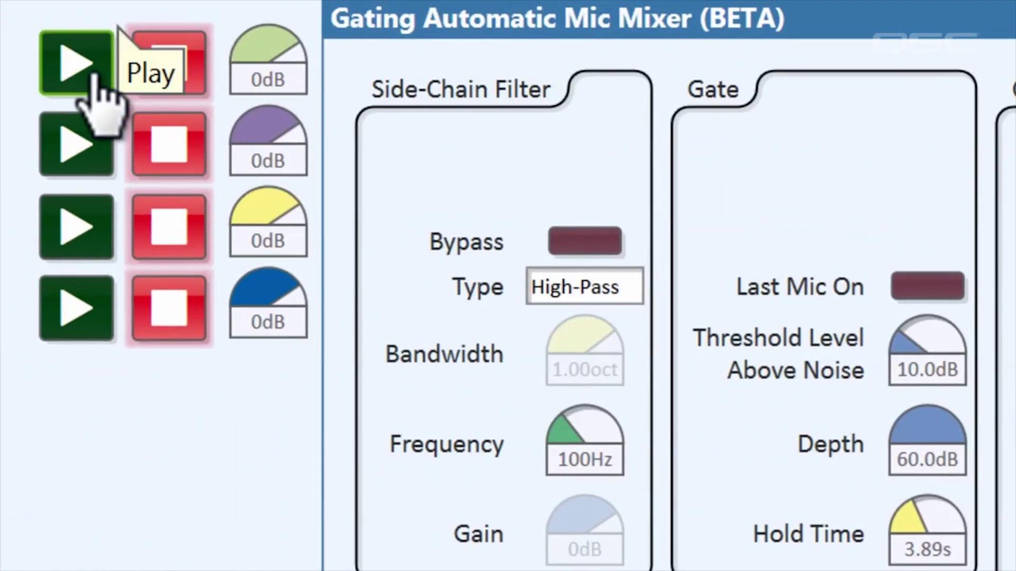
Start the John, Paul, George and Ringo players so the open-mic count reaches 4.
{"action": "left_click", "coordinate": [35, 55]}
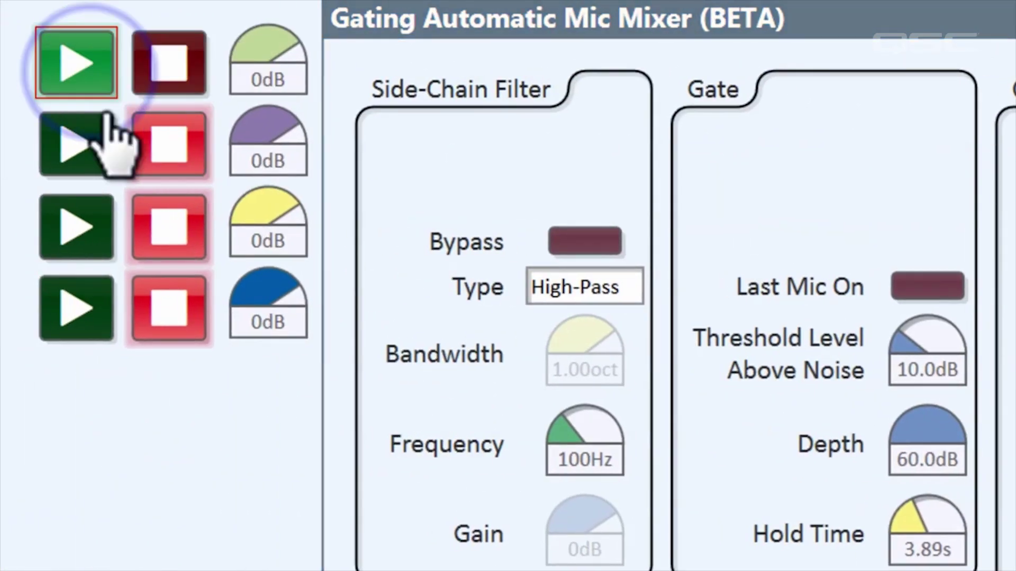
{"action": "left_click", "coordinate": [37, 156]}
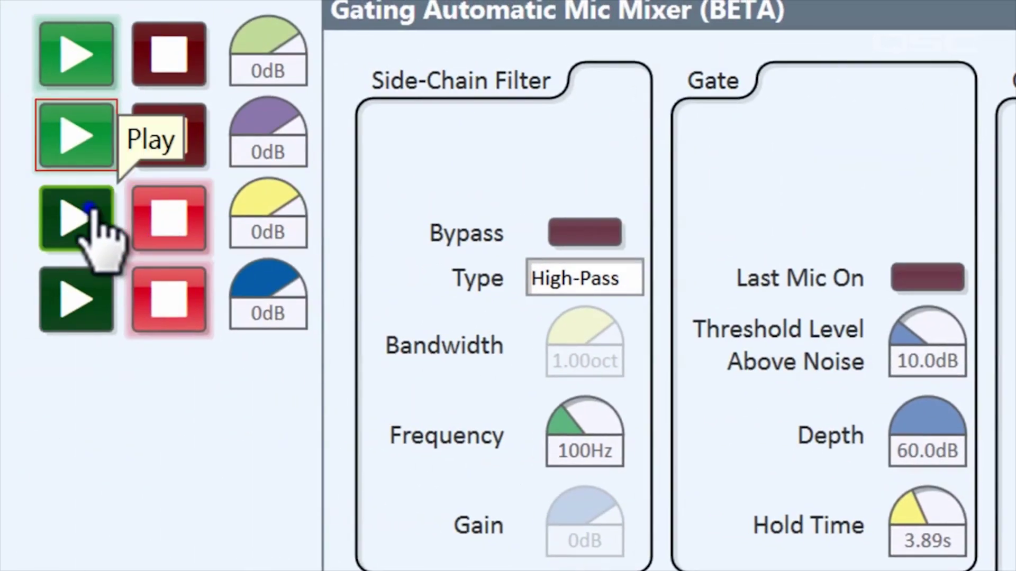
{"action": "left_click", "coordinate": [77, 217]}
{"action": "left_click", "coordinate": [105, 289]}
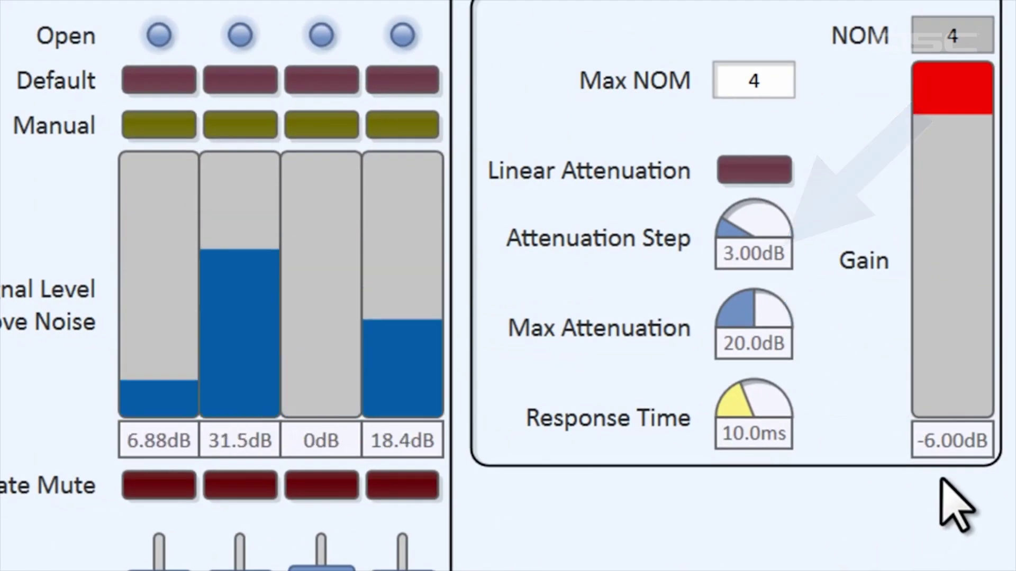
Set Max Attenuation to 20.4dB and engage Linear Attenuation.
{"action": "mouse_move", "coordinate": [767, 334]}
{"action": "left_mouse_down"}
{"action": "mouse_move", "coordinate": [728, 324]}
{"action": "mouse_move", "coordinate": [800, 338]}
{"action": "mouse_move", "coordinate": [771, 336]}
{"action": "left_mouse_up"}
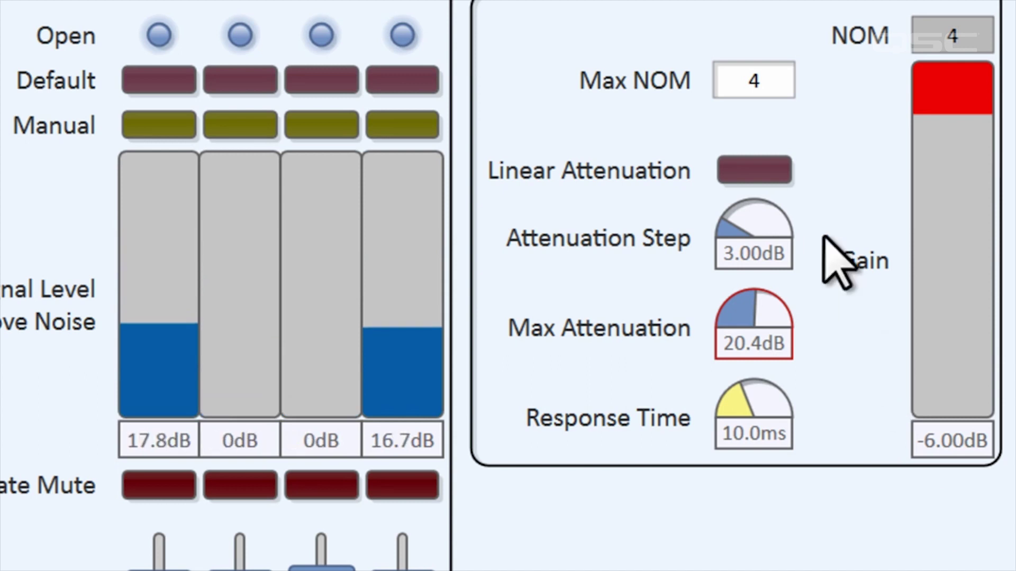
{"action": "left_click", "coordinate": [776, 178]}
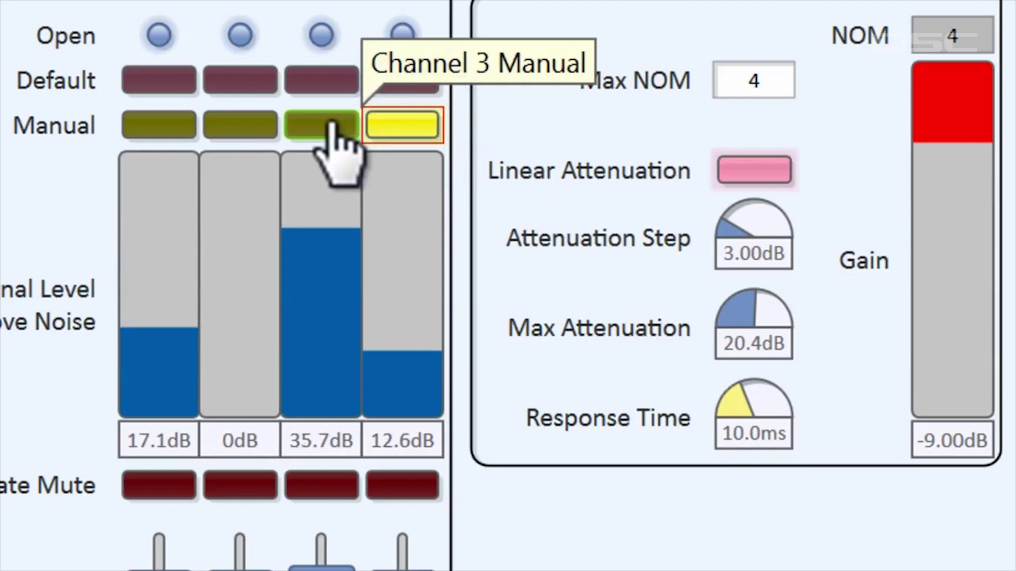
Use the Manual buttons to force mixer channels 3 and 2 open.
{"action": "left_click", "coordinate": [331, 125]}
{"action": "left_click", "coordinate": [268, 125]}
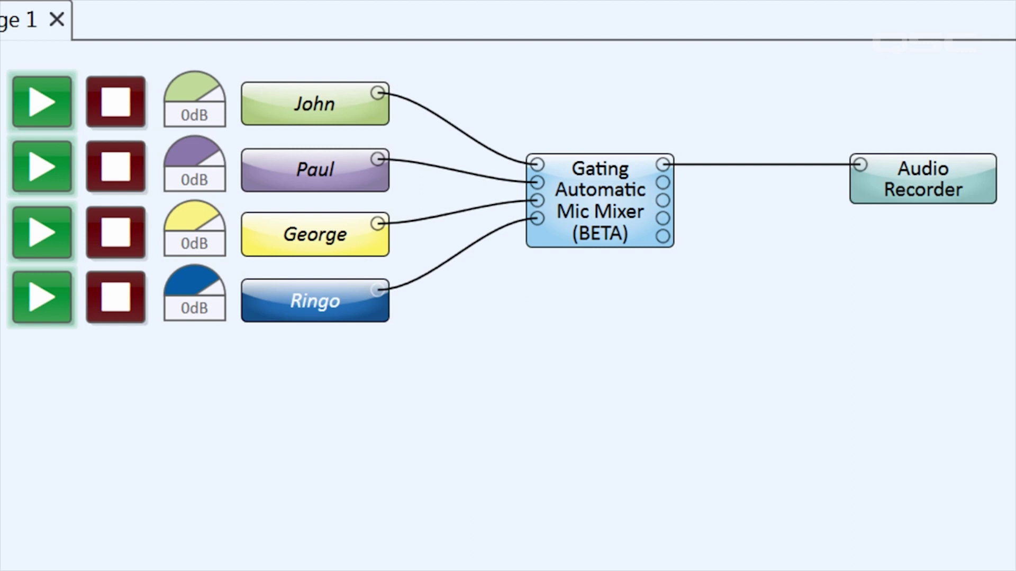
In the Gating Automatic Mic Mixer, turn off Direct Outs NOM attenuation and set Max NOM to 3.
{"action": "double_click", "coordinate": [595, 218]}
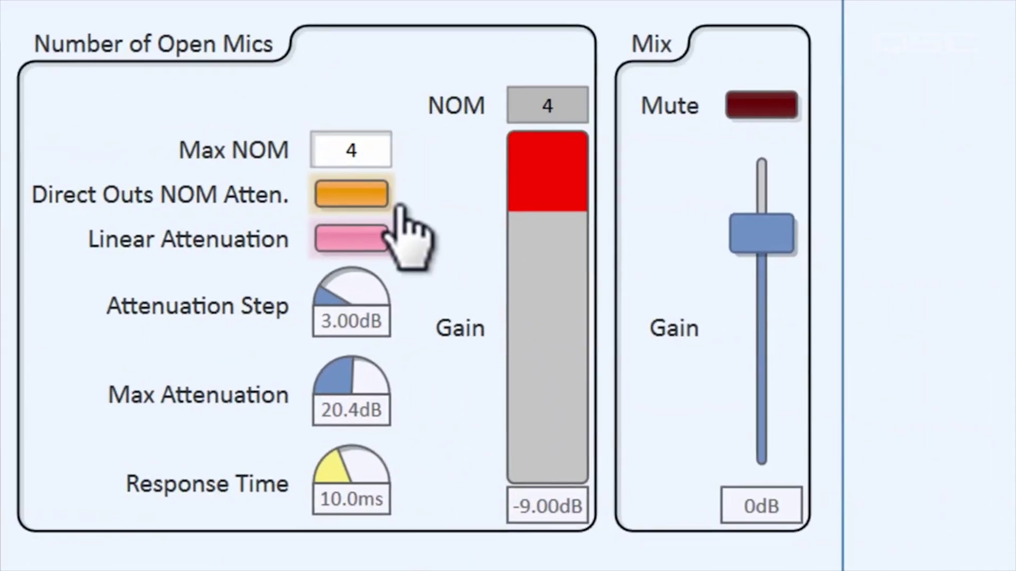
{"action": "left_click", "coordinate": [380, 194]}
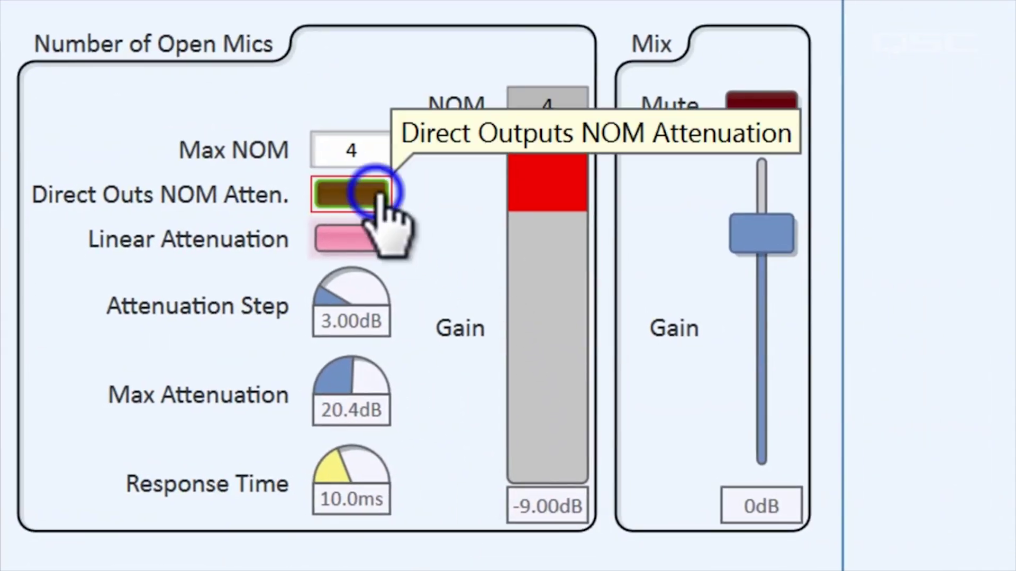
{"action": "left_click", "coordinate": [445, 212]}
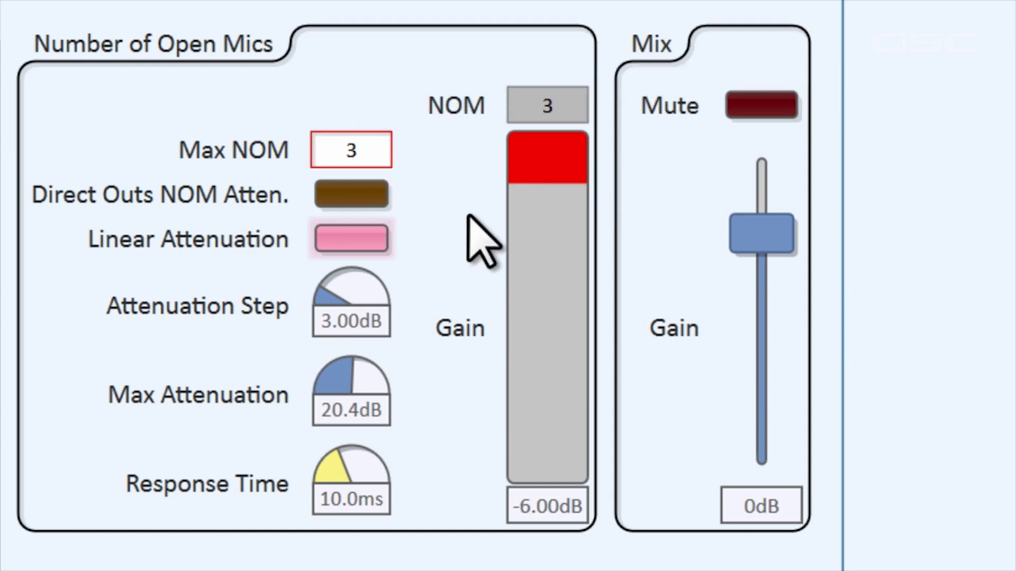
{"action": "left_click", "coordinate": [460, 217]}
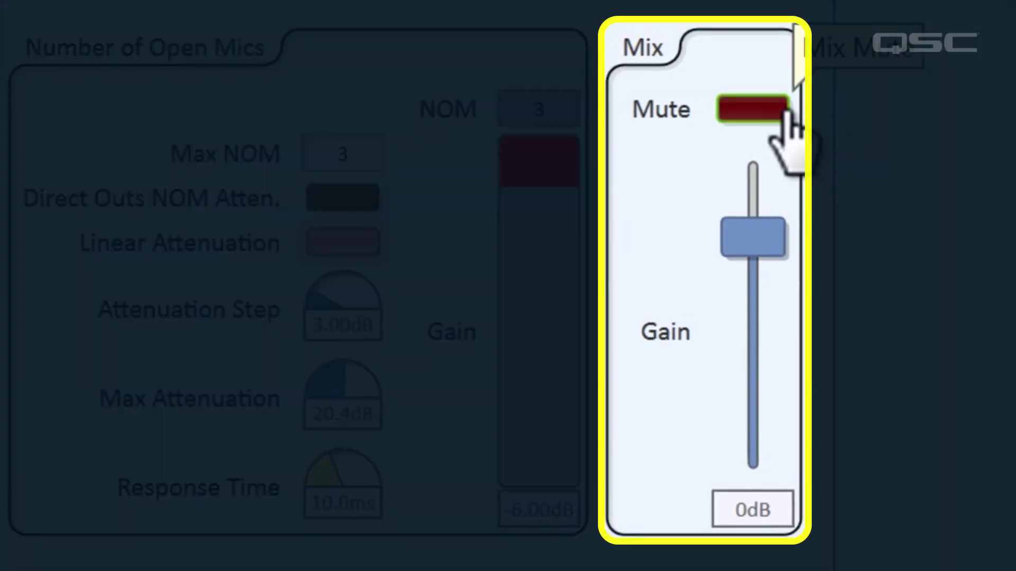
Mute the mixer's overall Mix output, then unmute it again.
{"action": "left_click", "coordinate": [787, 112]}
{"action": "left_click", "coordinate": [788, 112]}
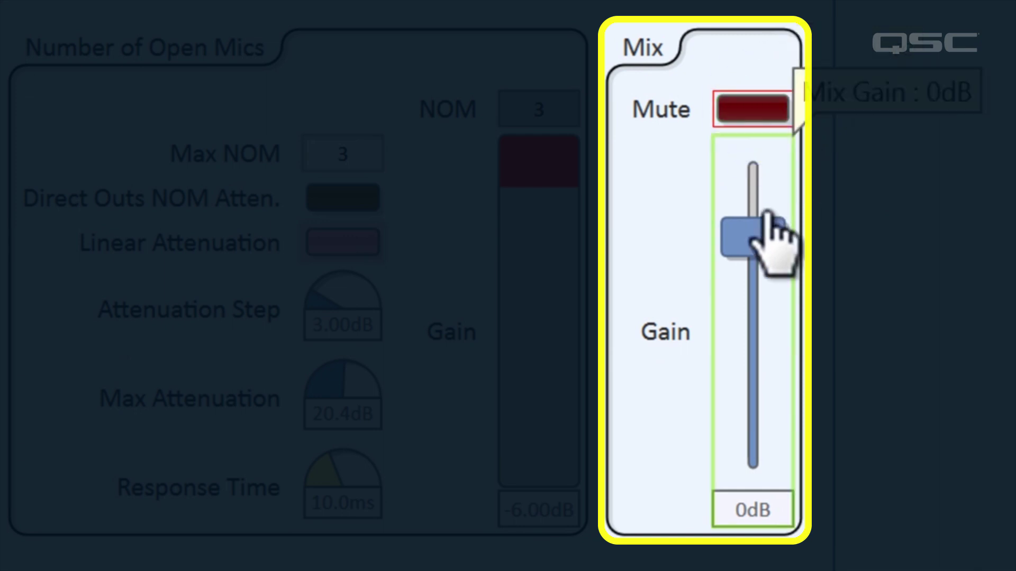